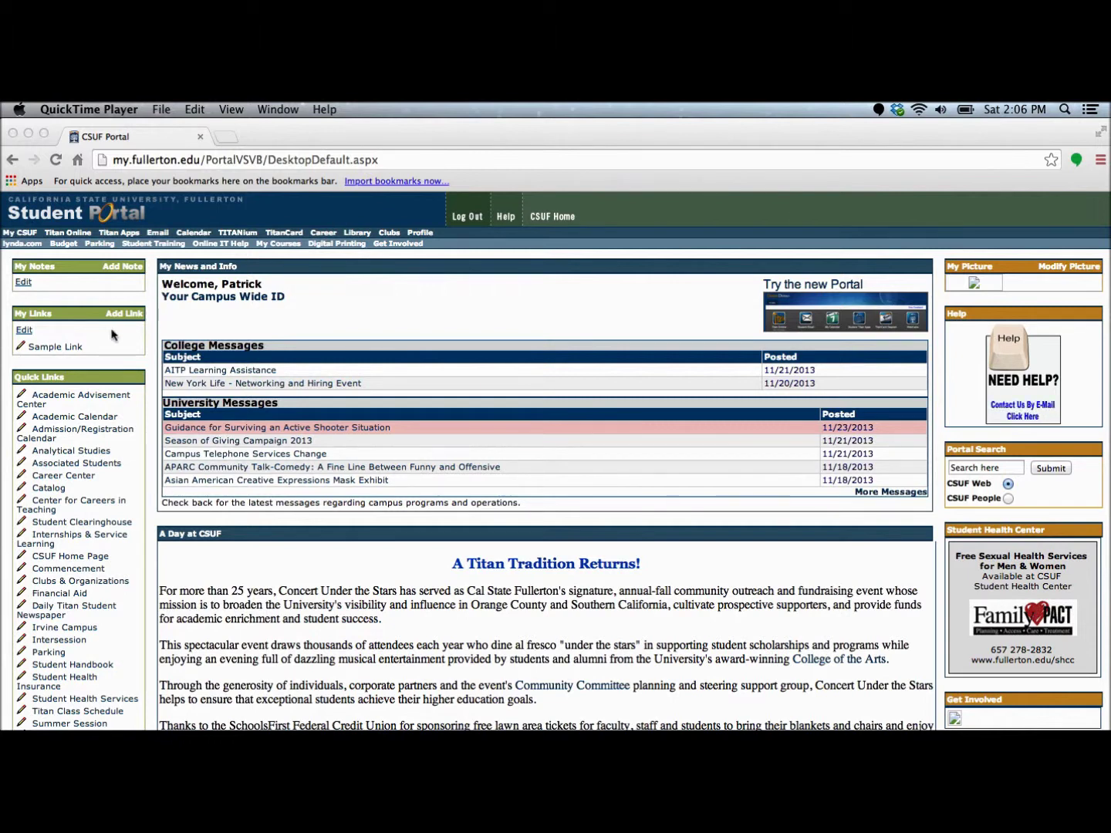
Open the Virtual Career Center from the Student Portal's Quick Links
{"action": "left_click", "coordinate": [62, 476]}
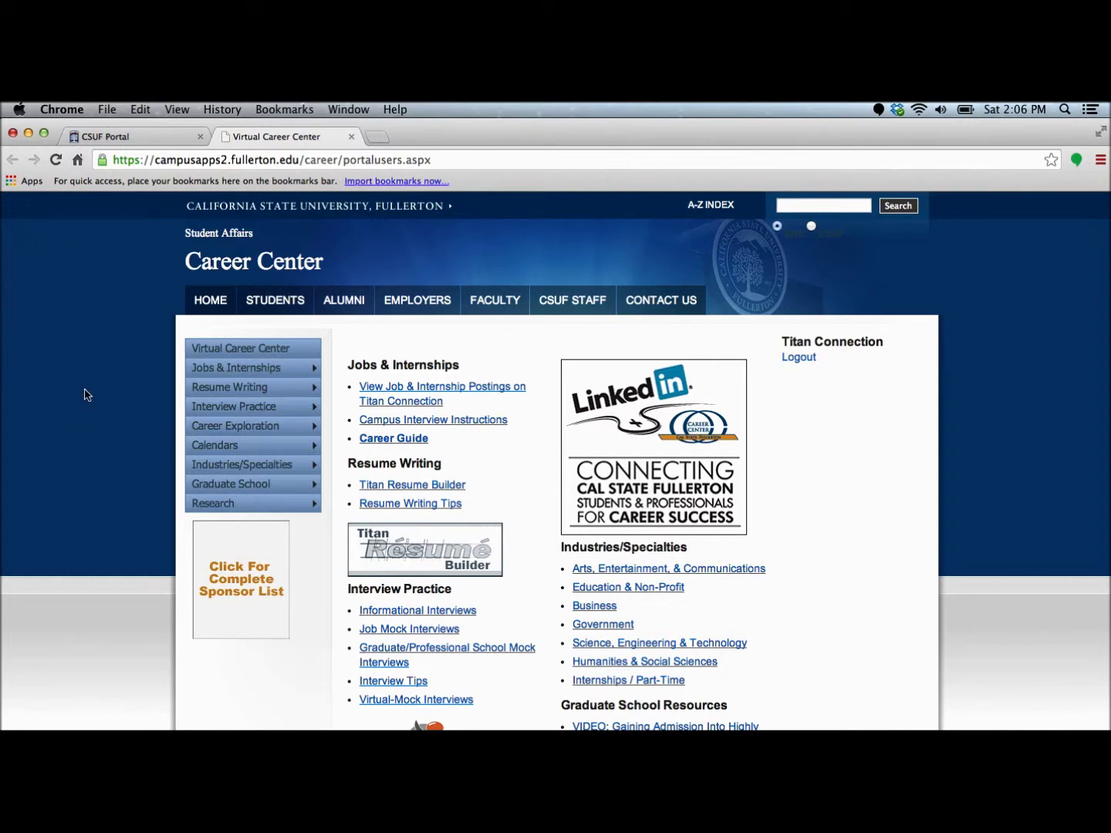
{"action": "mouse_move", "coordinate": [246, 367]}
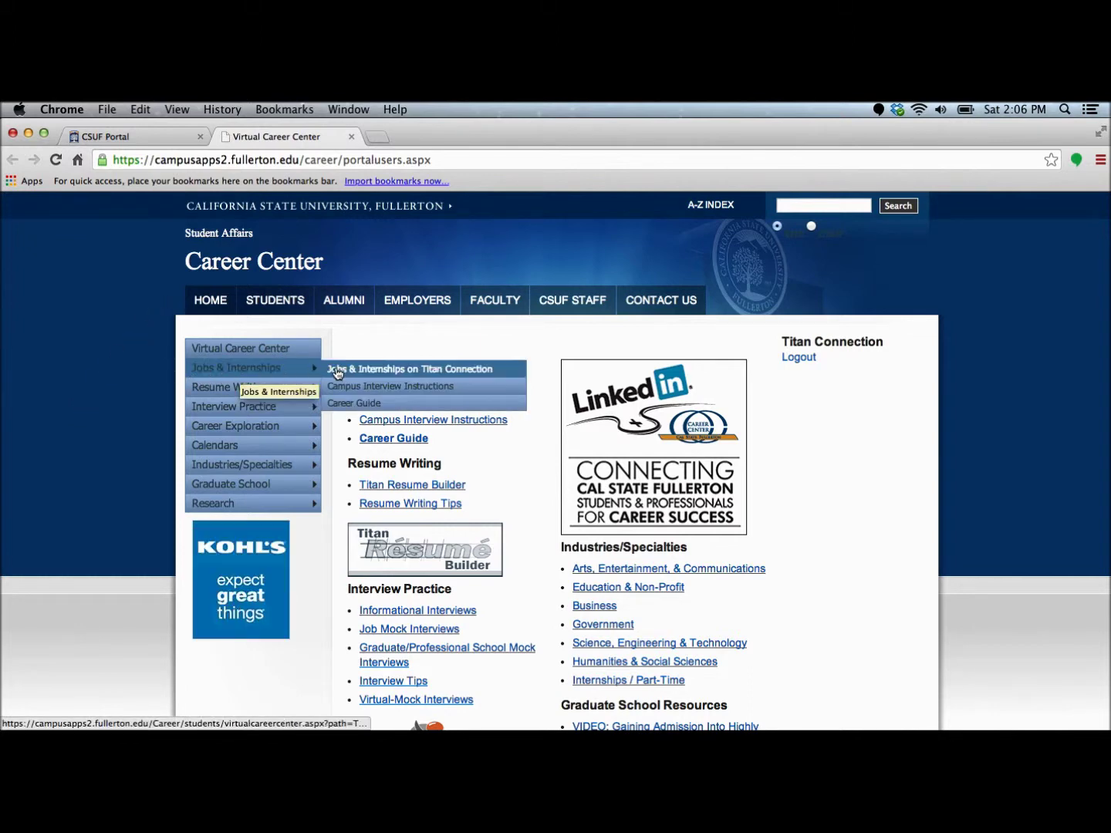
Go to the Symplicity home page through Jobs & Internships on Titan Connection
{"action": "left_click", "coordinate": [363, 371]}
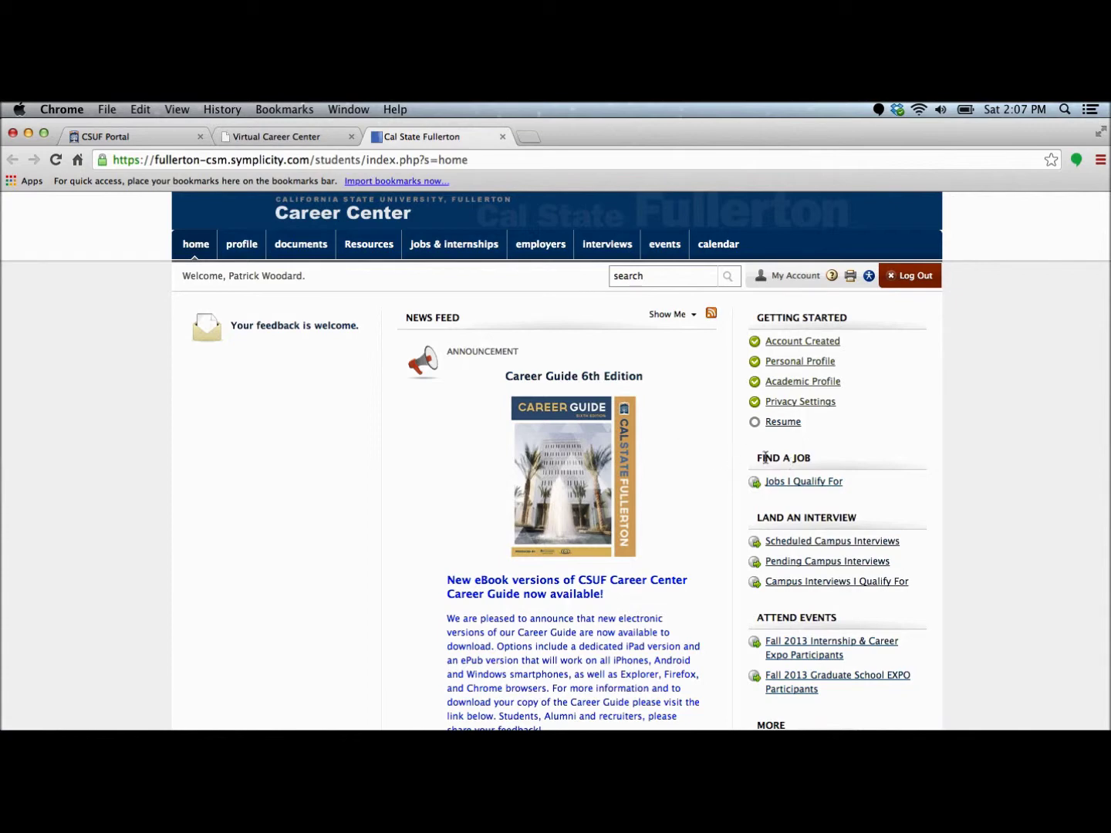
Show the 2018 job postings under Jobs I Qualify For
{"action": "left_click", "coordinate": [797, 482]}
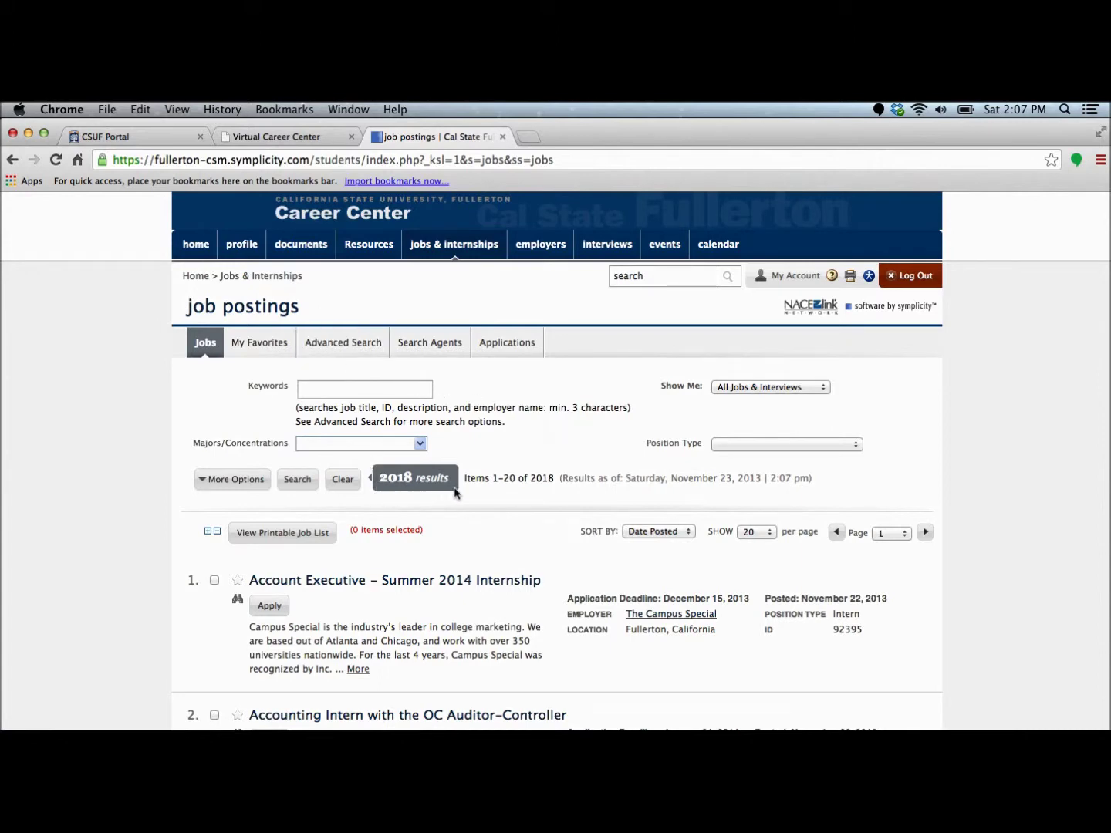
{"action": "left_click", "coordinate": [423, 447]}
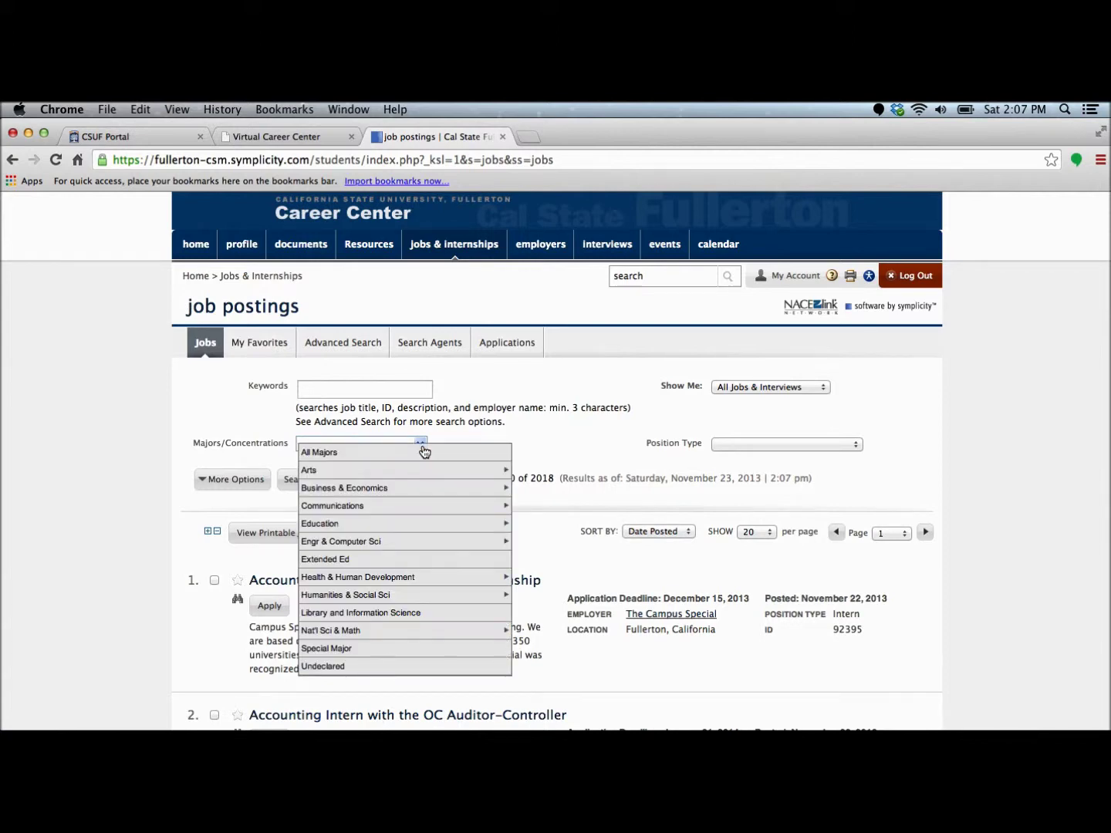
{"action": "mouse_move", "coordinate": [365, 488]}
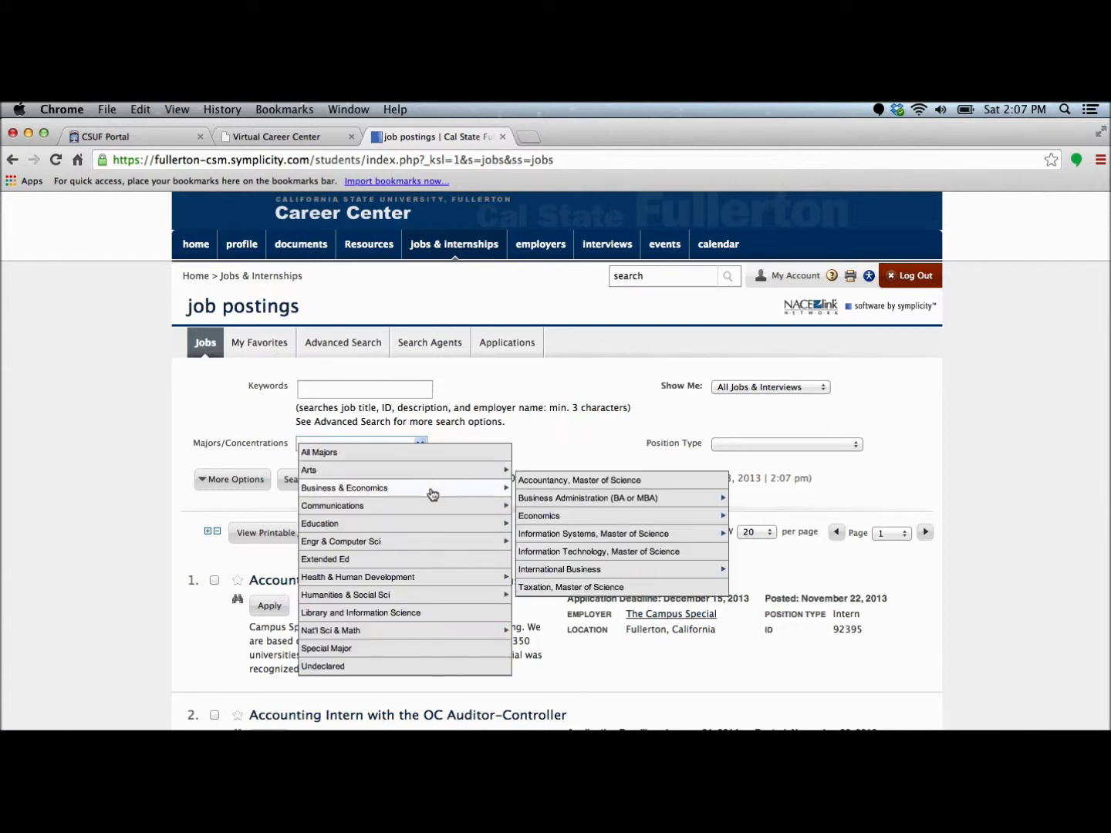
{"action": "mouse_move", "coordinate": [588, 498]}
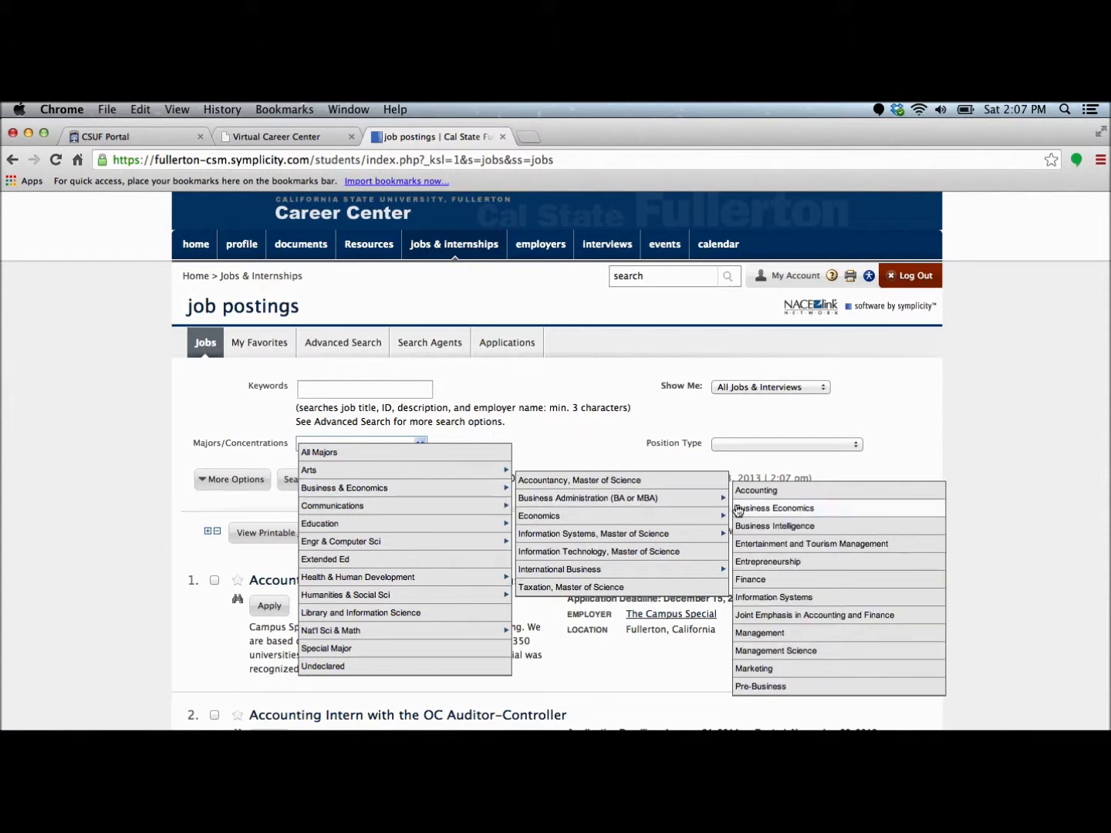
Filter the postings to the Business Administration/Marketing major
{"action": "left_click", "coordinate": [754, 668]}
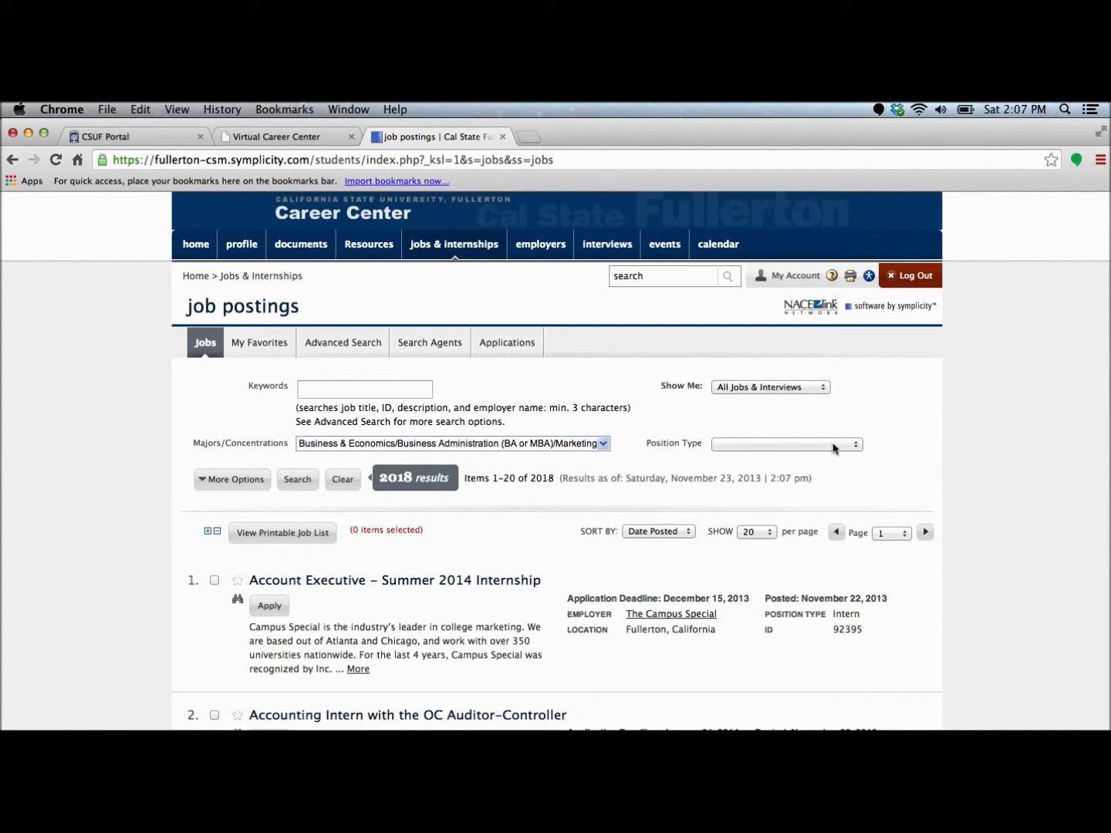
{"action": "left_click", "coordinate": [857, 446]}
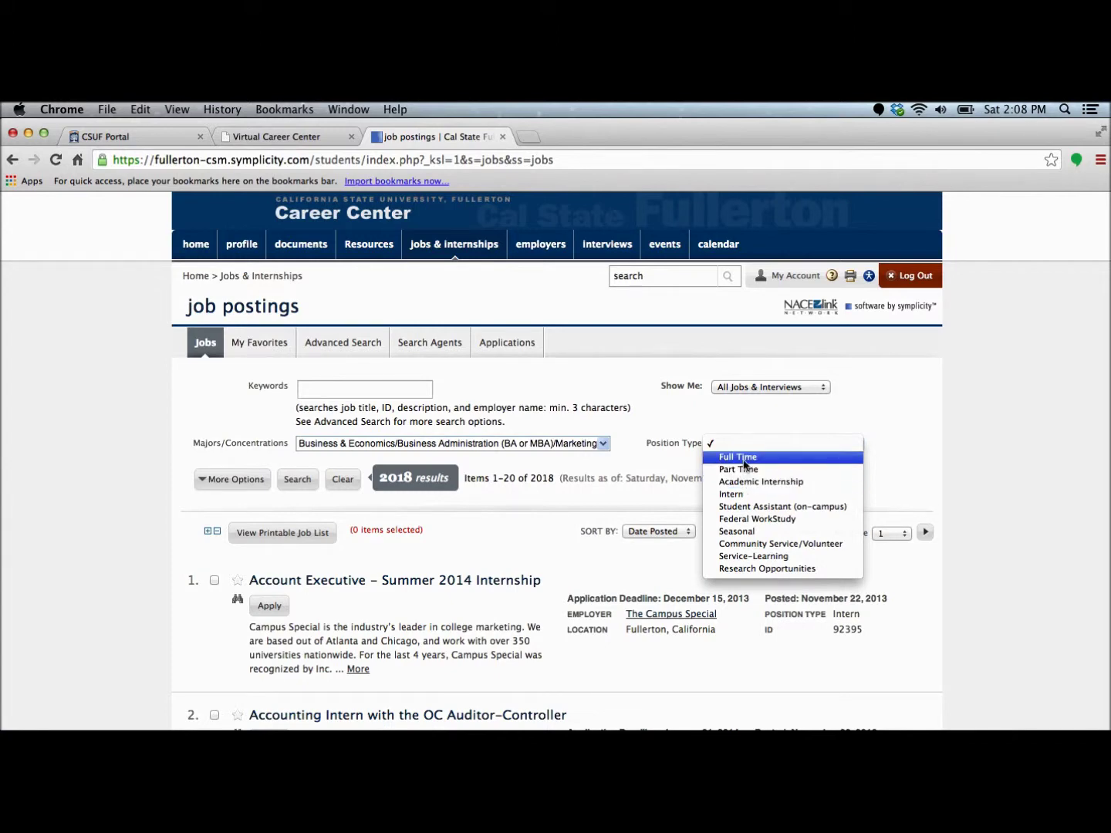
Search Full Time postings with keyword 'Sports', narrowing the results to 6
{"action": "left_click", "coordinate": [744, 459]}
{"action": "left_click", "coordinate": [347, 388]}
{"action": "type", "text": "Sports"}
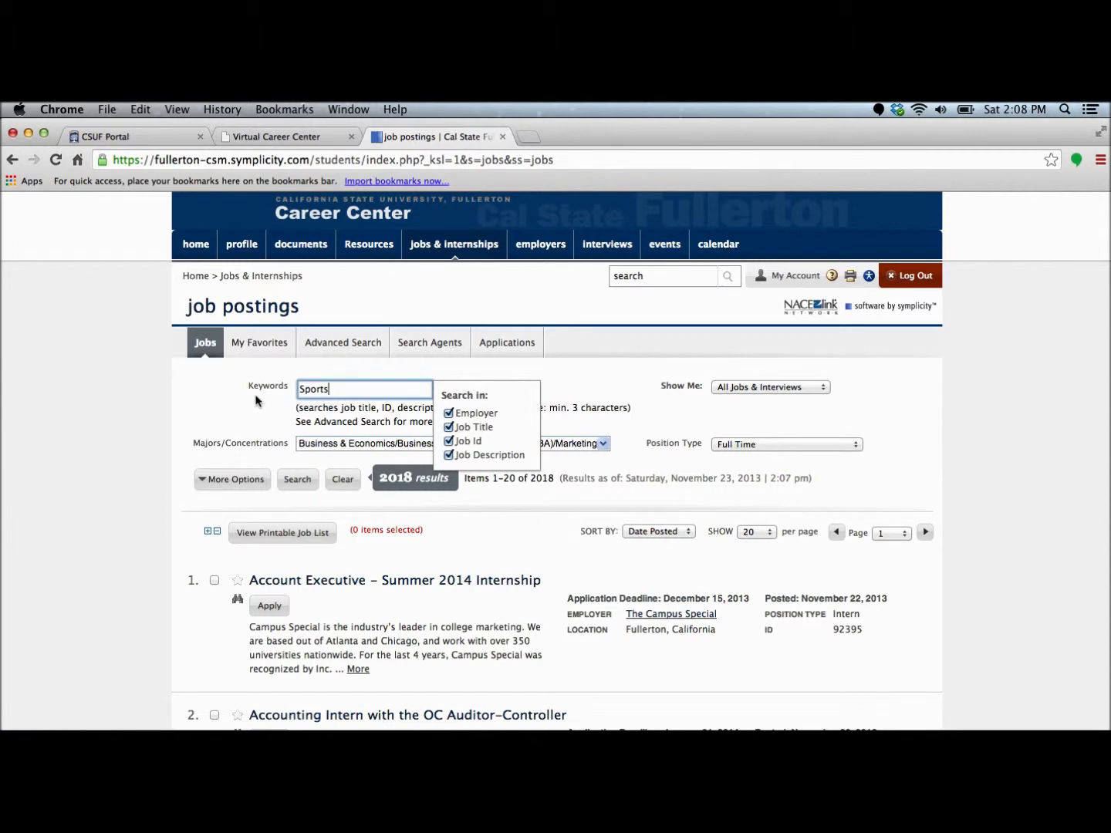
{"action": "left_click", "coordinate": [298, 480]}
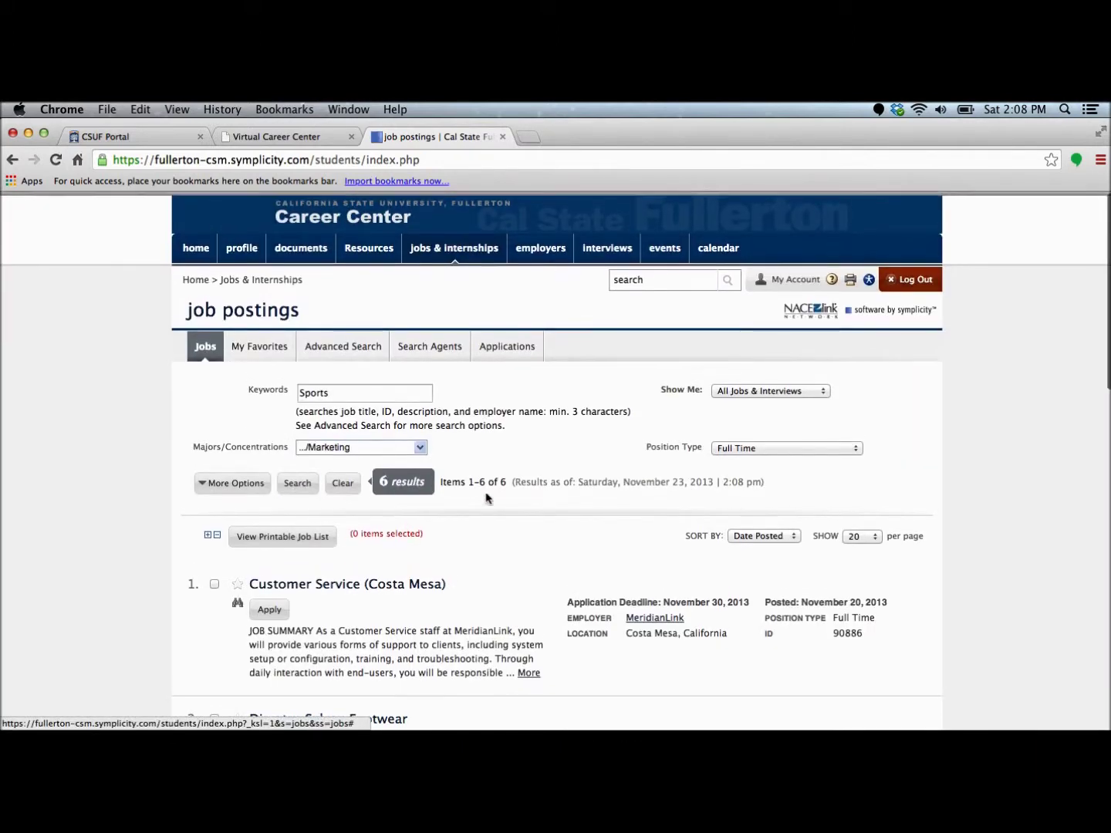
{"action": "scroll", "coordinate": [487, 498], "scroll_direction": "down", "scroll_amount": 4}
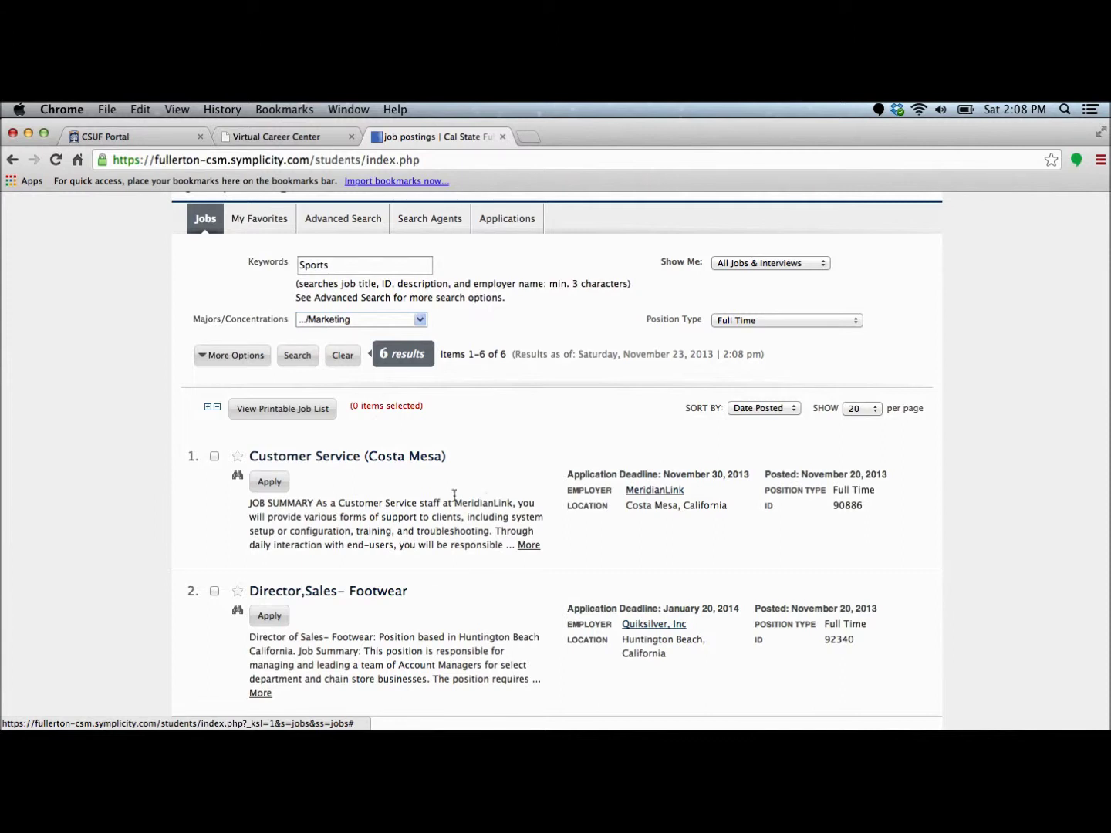
{"action": "left_click", "coordinate": [238, 476]}
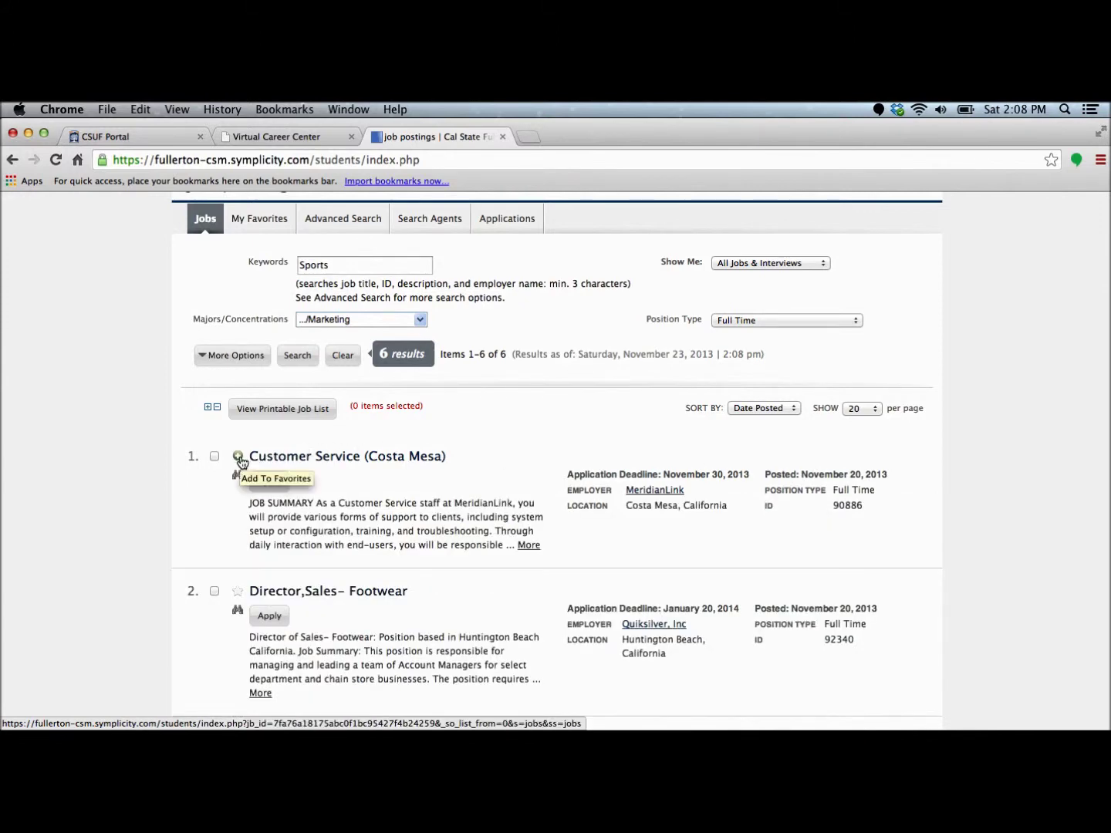
Star the Customer Service (Costa Mesa) posting and return to the Career Center home
{"action": "left_click", "coordinate": [239, 457]}
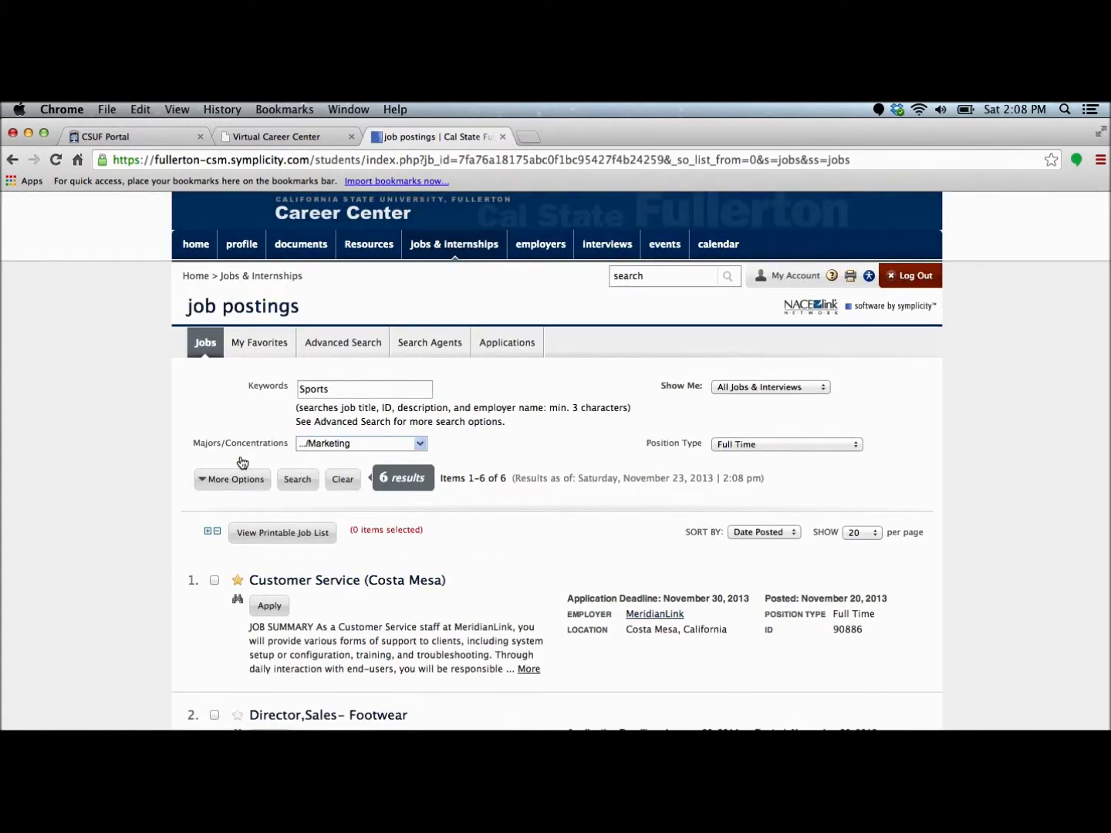
{"action": "left_click", "coordinate": [209, 247]}
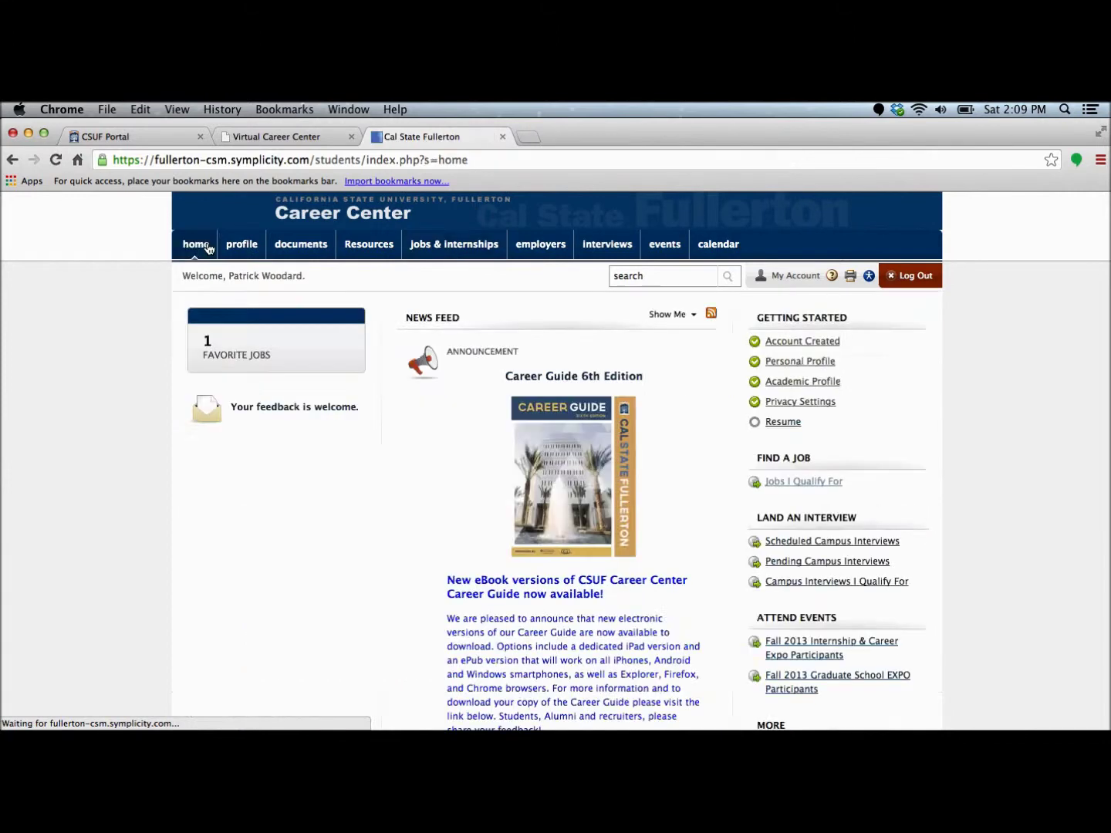